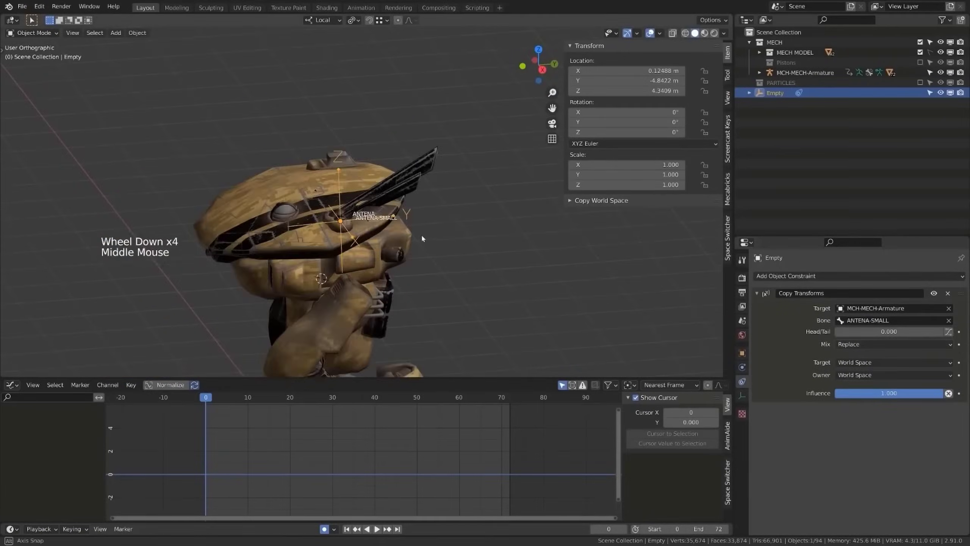
- Open the Apply transforms menu with Ctrl+A in the Copy Location demo scene
{"action": "key", "text": "ctrl+a"}
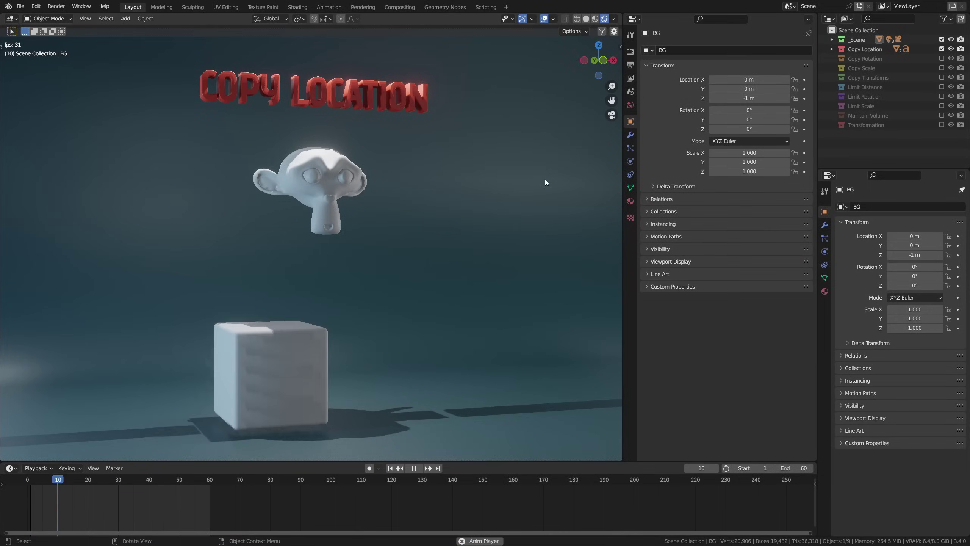
- Add a Copy Location constraint to Suzanne with the cube as its target
{"action": "left_click", "coordinate": [322, 181]}
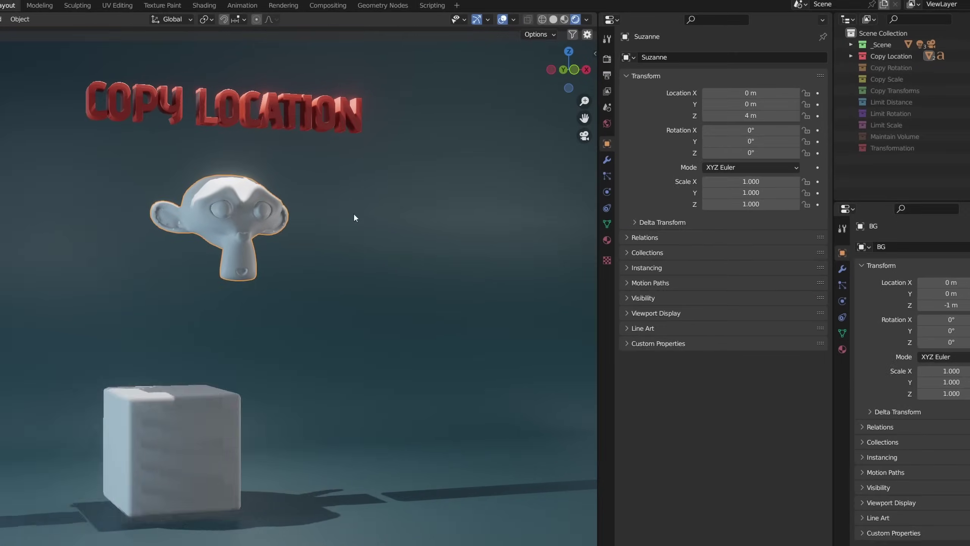
{"action": "left_click", "coordinate": [607, 208]}
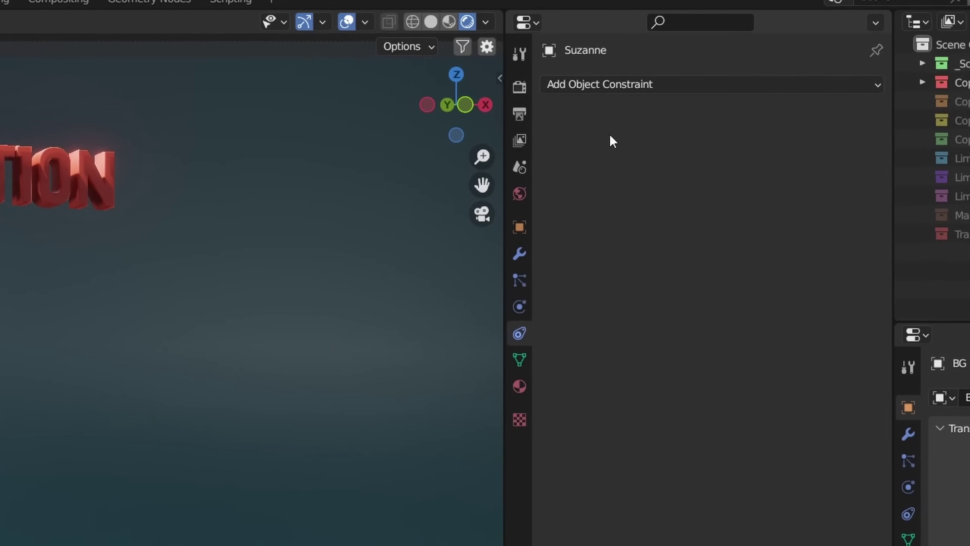
{"action": "left_click", "coordinate": [621, 84]}
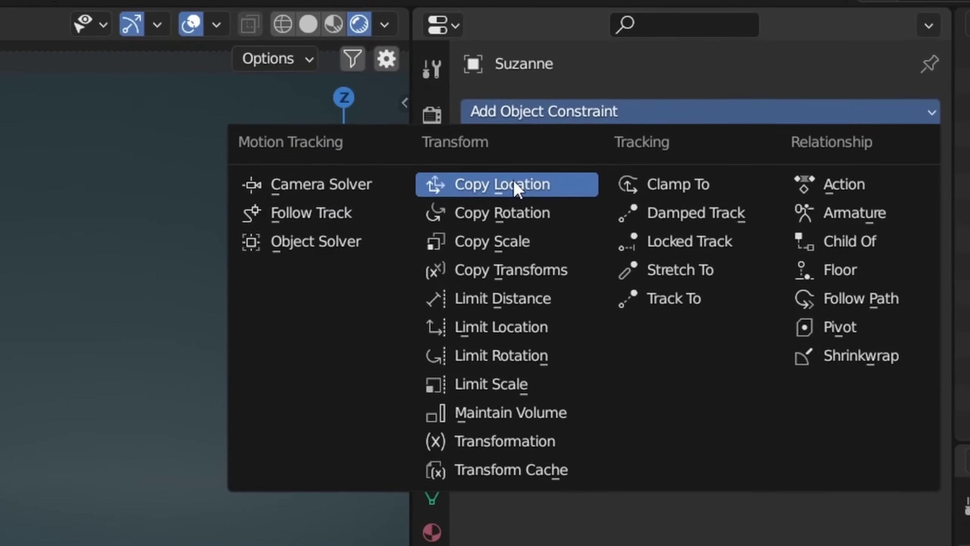
{"action": "left_click", "coordinate": [514, 184]}
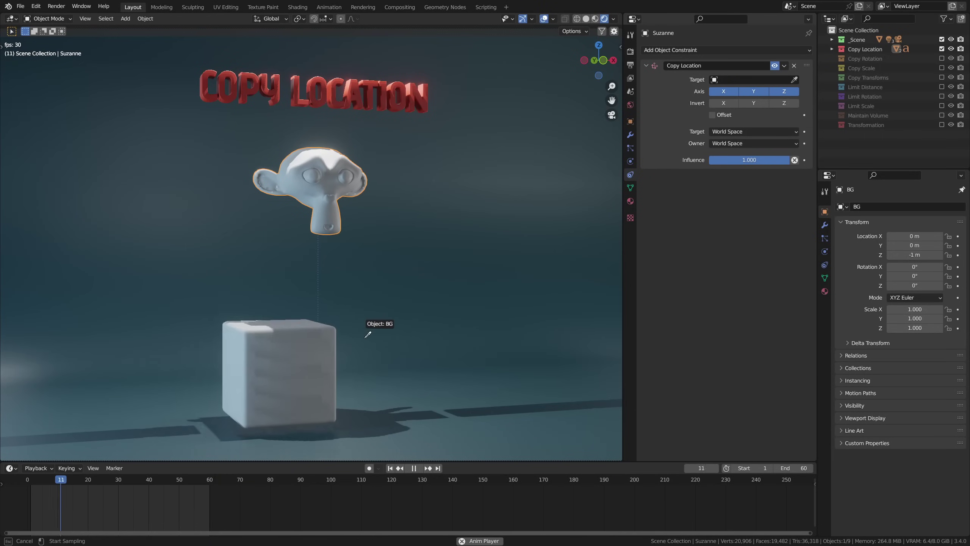
{"action": "left_click", "coordinate": [364, 342]}
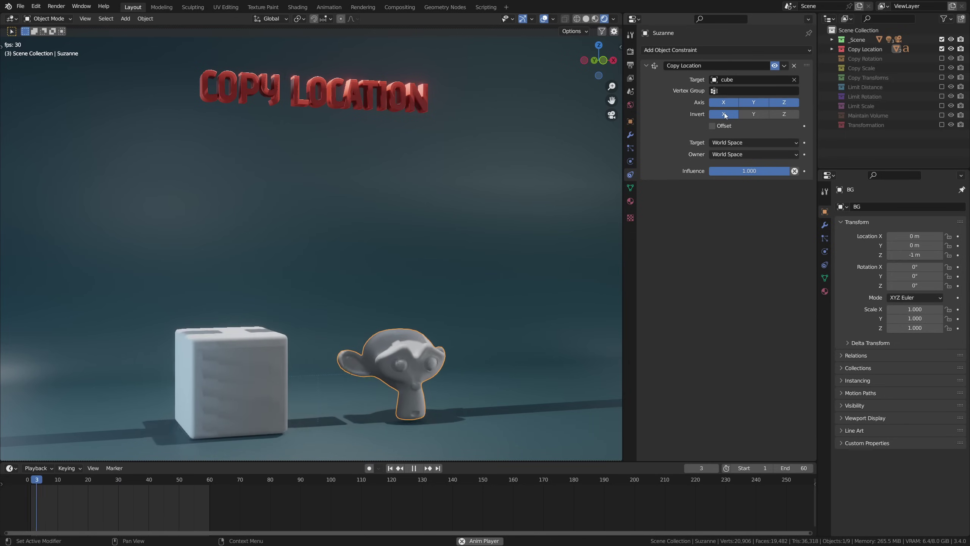
- Enable Offset, turn off Invert X, and re-enable Suzanne's Copy Location constraint
{"action": "left_click", "coordinate": [712, 126]}
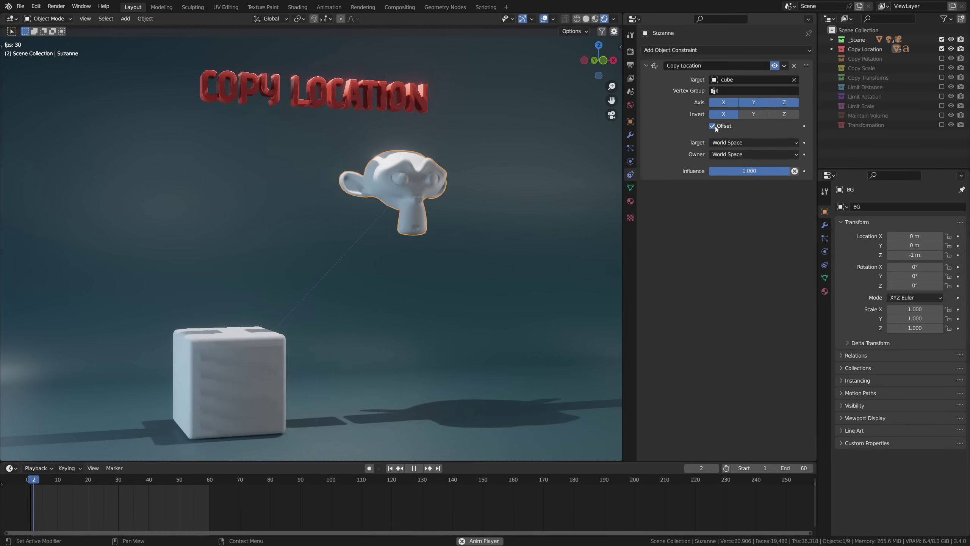
{"action": "left_click", "coordinate": [722, 116]}
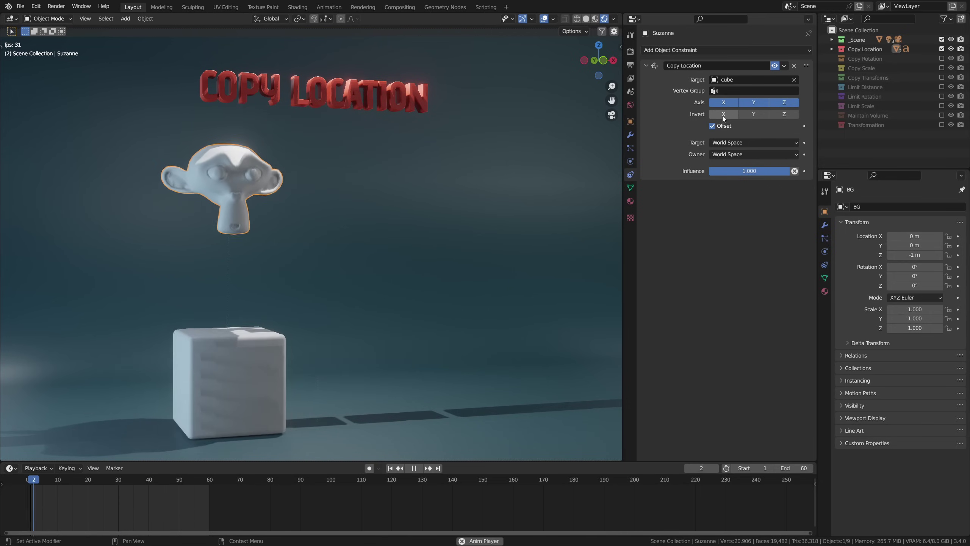
{"action": "left_click", "coordinate": [774, 66]}
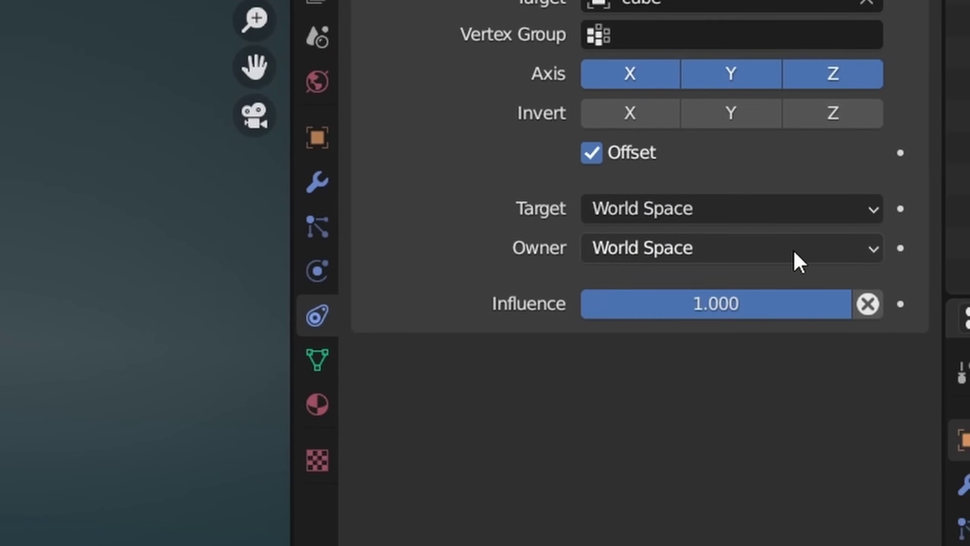
{"action": "left_click", "coordinate": [793, 249]}
{"action": "left_click", "coordinate": [790, 254]}
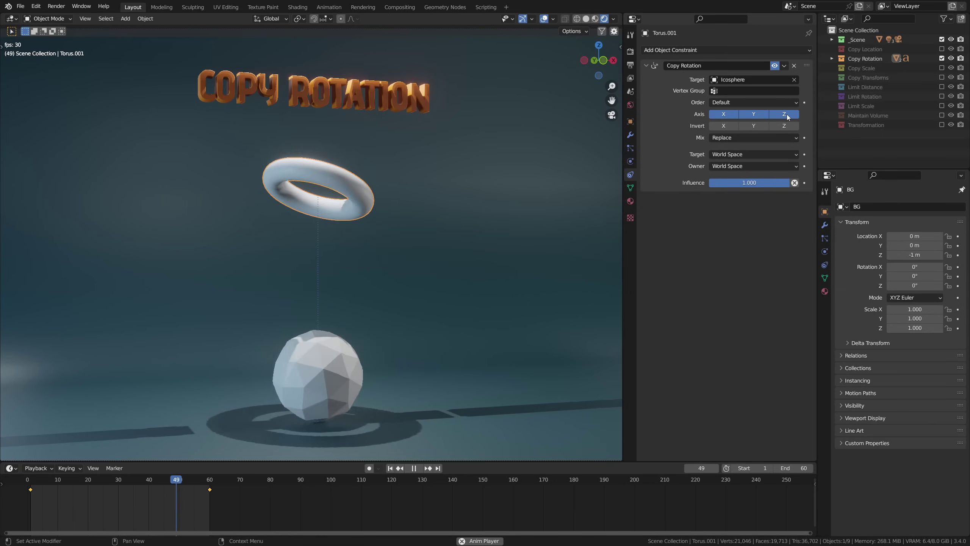
- Invert the torus's copied rotation on the X axis
{"action": "left_click", "coordinate": [731, 126]}
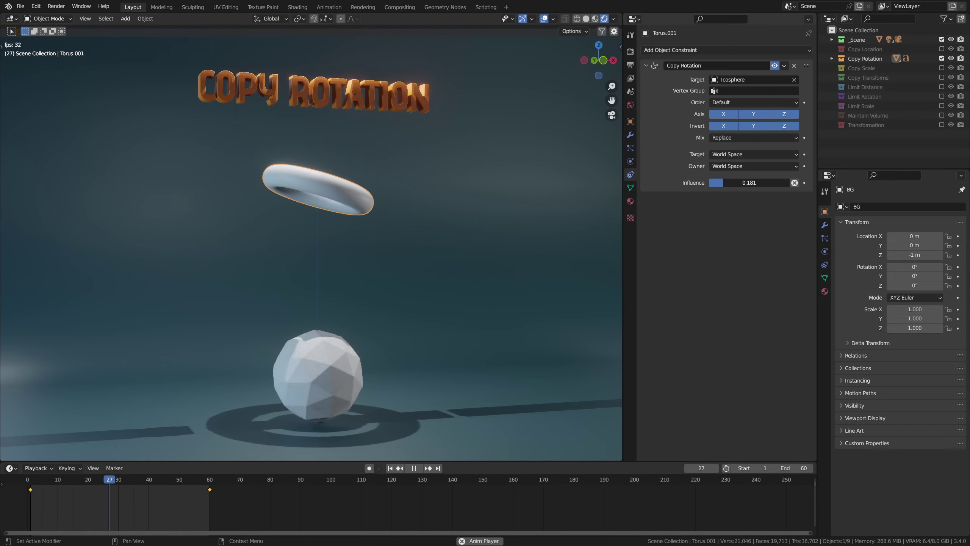
- Change the torus's Copy Rotation mix mode from Replace to Add
{"action": "left_click", "coordinate": [773, 137]}
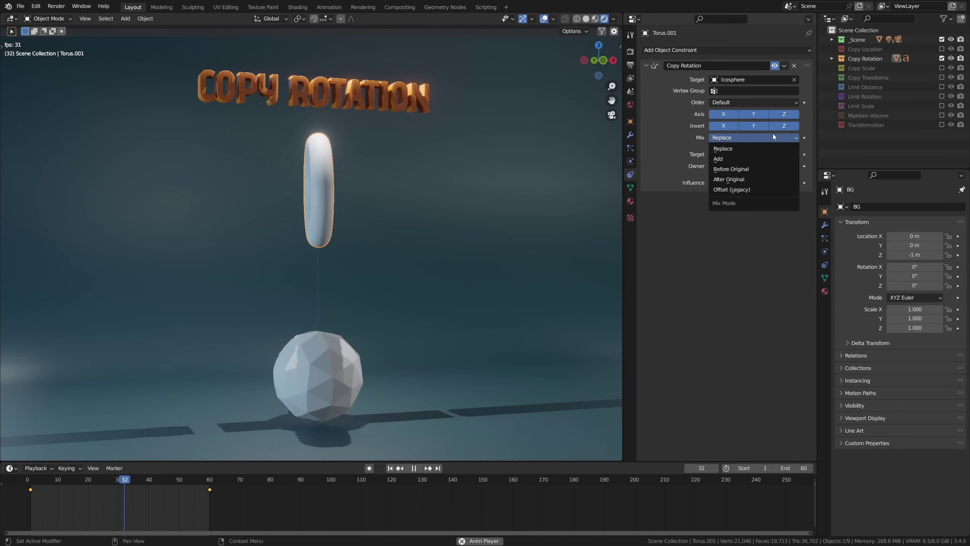
{"action": "left_click", "coordinate": [761, 148]}
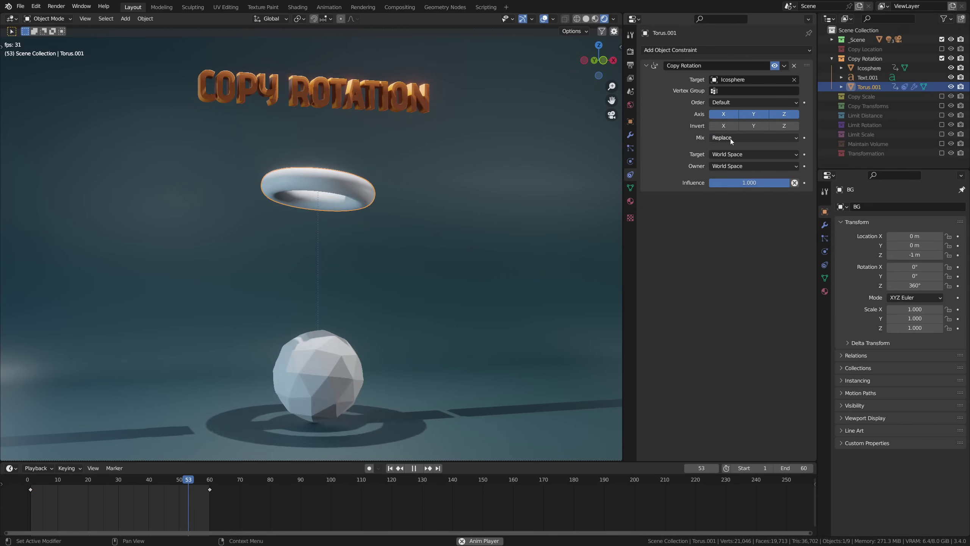
{"action": "left_click", "coordinate": [730, 138]}
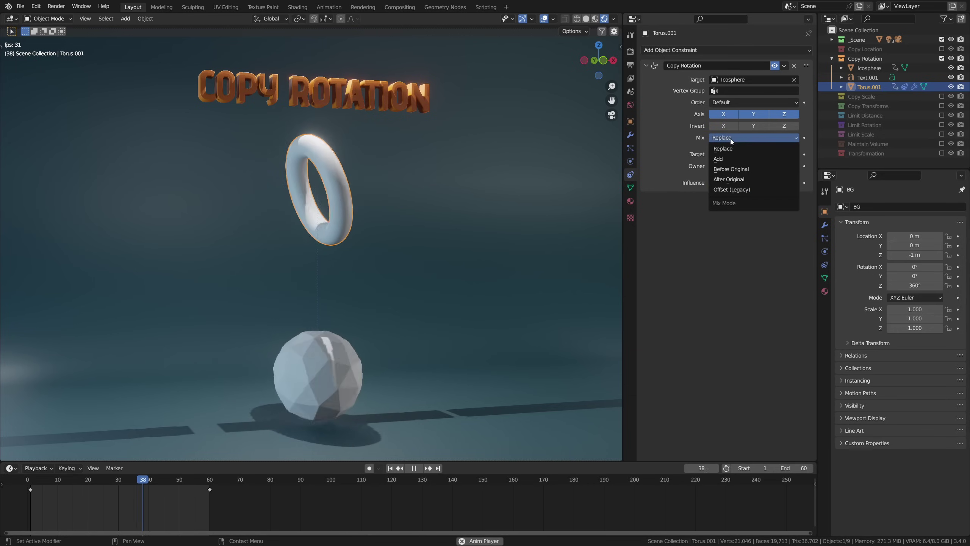
{"action": "left_click", "coordinate": [725, 159]}
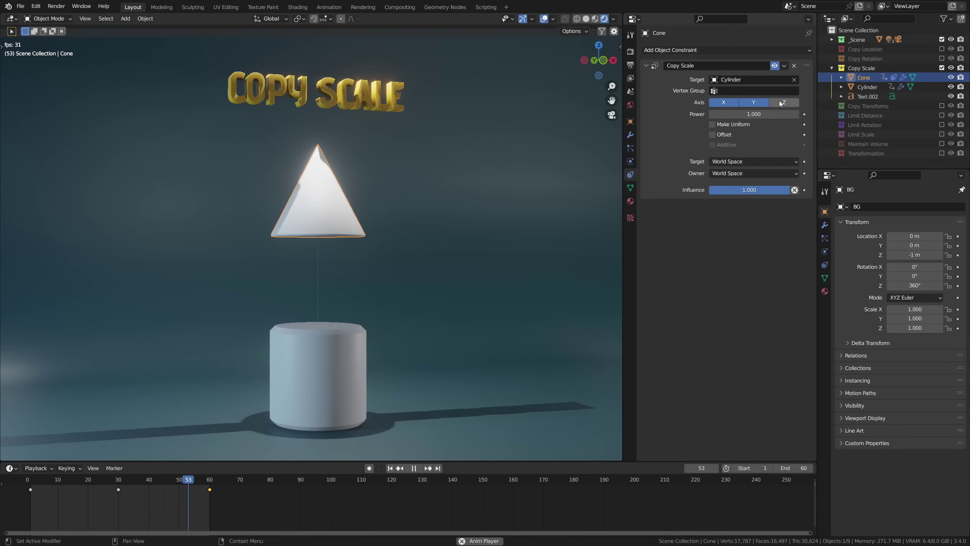
- Re-enable X and Y on the cone's Copy Scale and raise Power to about 2.34
{"action": "left_click", "coordinate": [729, 102]}
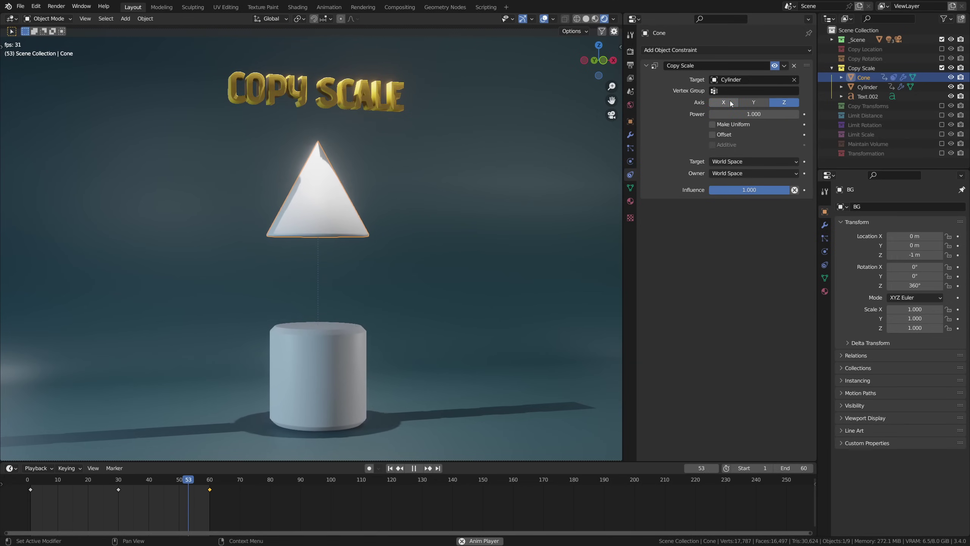
{"action": "left_click", "coordinate": [730, 102]}
{"action": "left_click", "coordinate": [753, 102]}
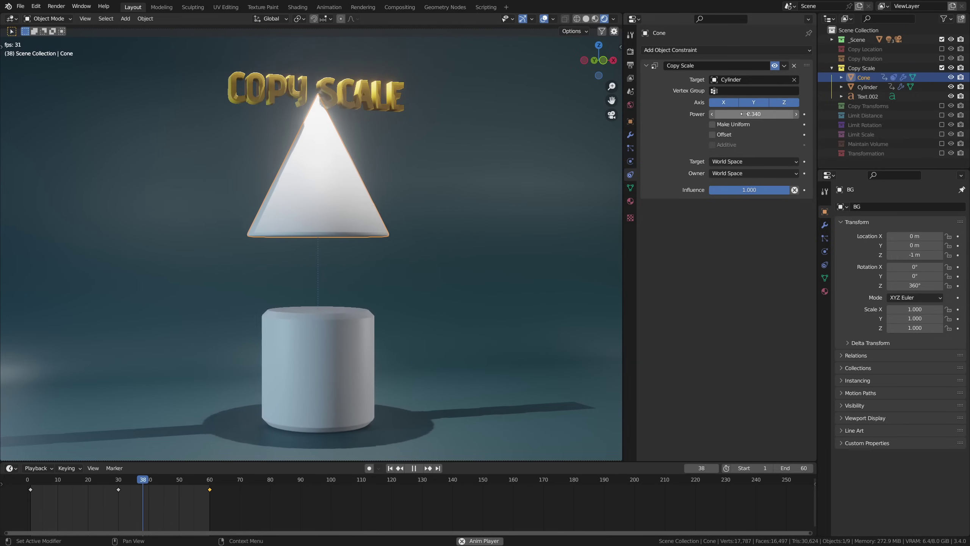
{"action": "left_click_drag", "start_coordinate": [743, 114], "coordinate": [767, 114]}
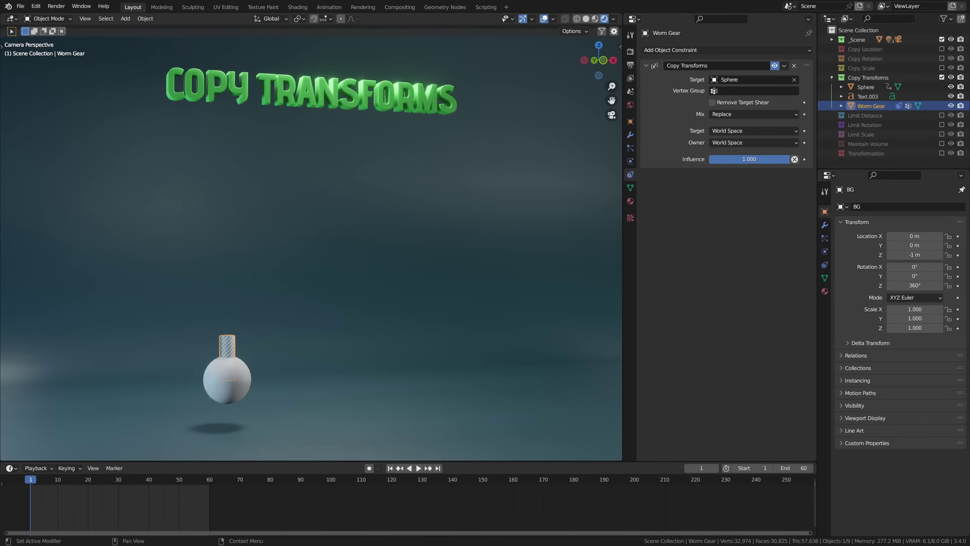
- Deselect, play the animation, and select the Worm Gear to view its constraint
{"action": "left_click", "coordinate": [511, 108]}
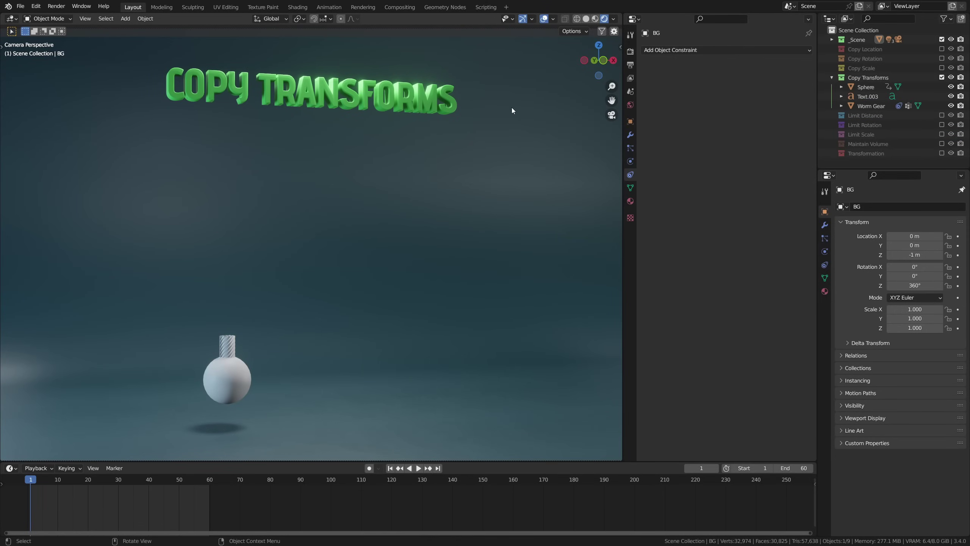
{"action": "key", "text": "space"}
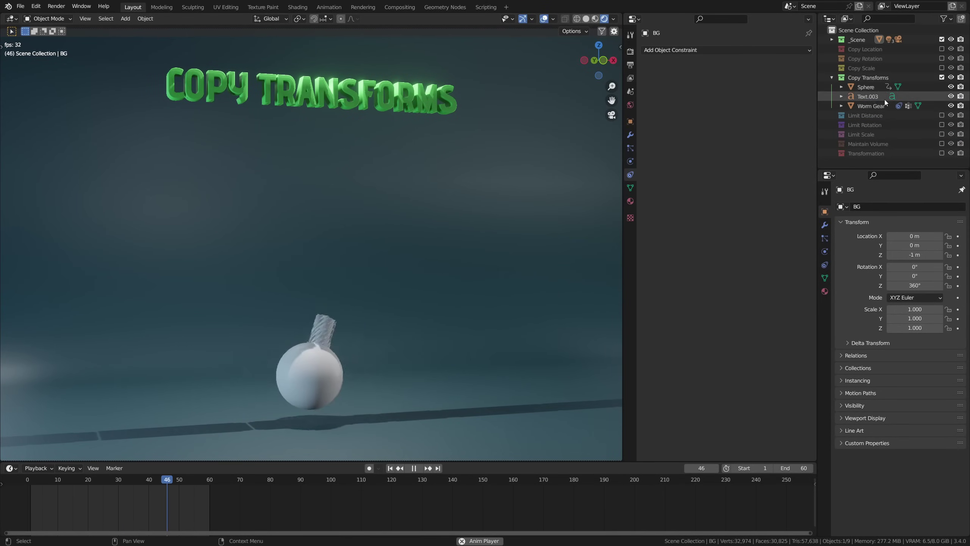
{"action": "left_click", "coordinate": [869, 106]}
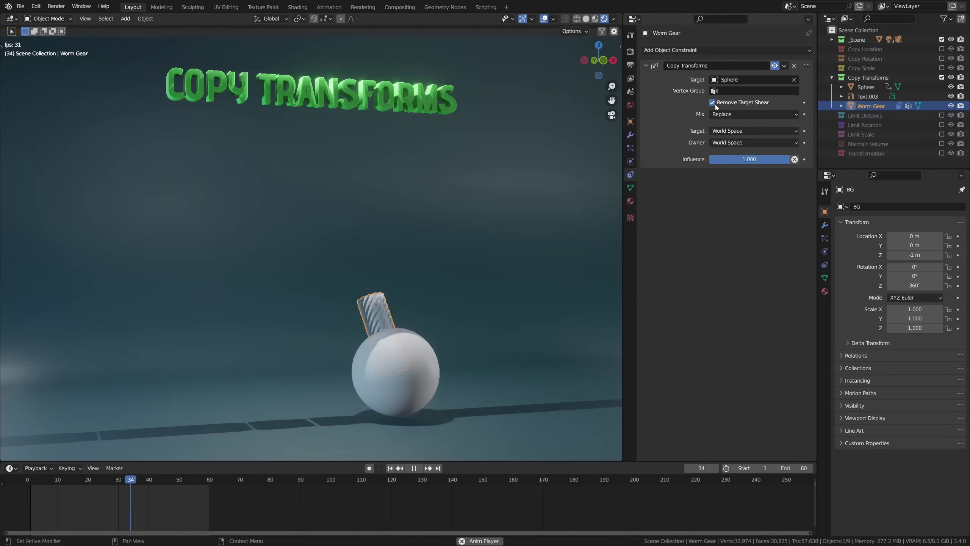
- Disable Remove Target Shear, mix Before Original (Aligned), and lower influence to about 0.13
{"action": "left_click", "coordinate": [712, 102]}
{"action": "left_click", "coordinate": [719, 113]}
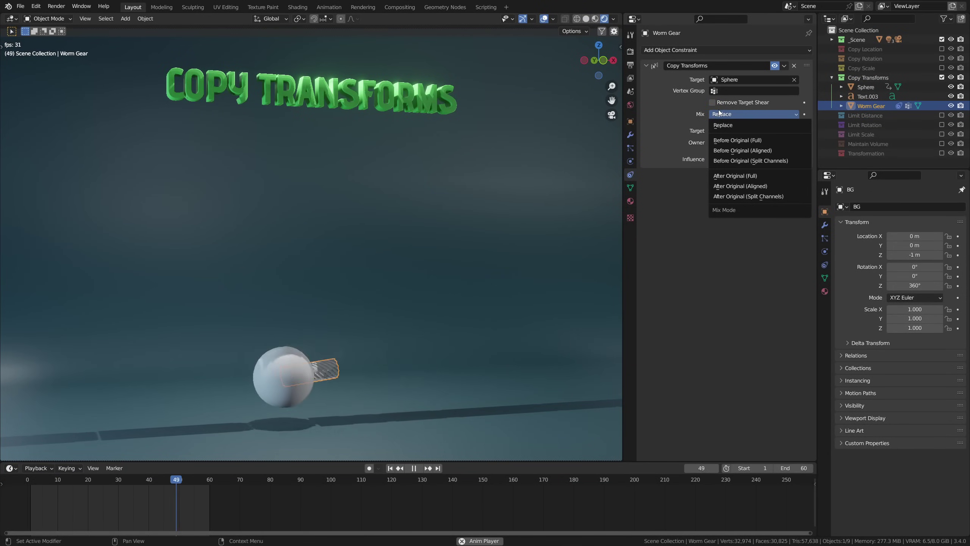
{"action": "left_click", "coordinate": [735, 152]}
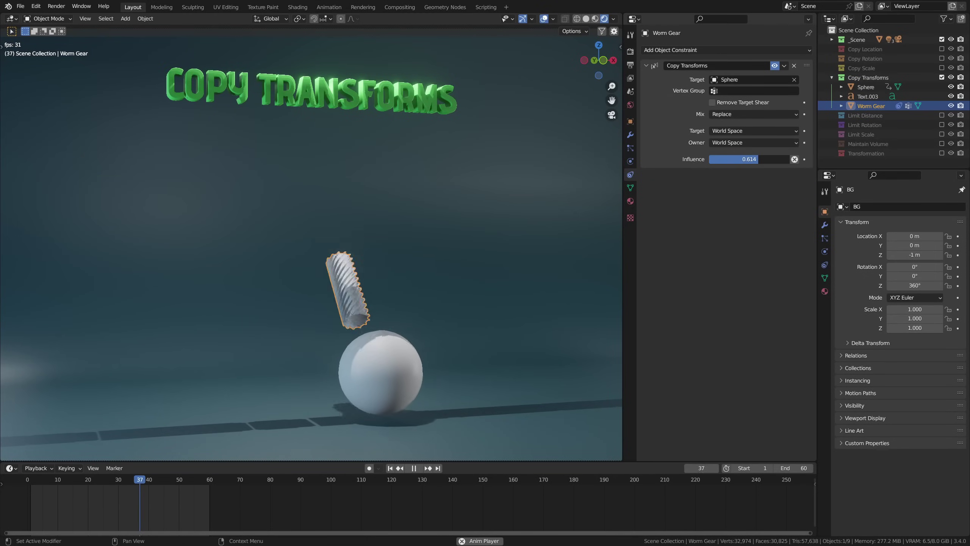
{"action": "left_click_drag", "start_coordinate": [758, 158], "coordinate": [788, 159]}
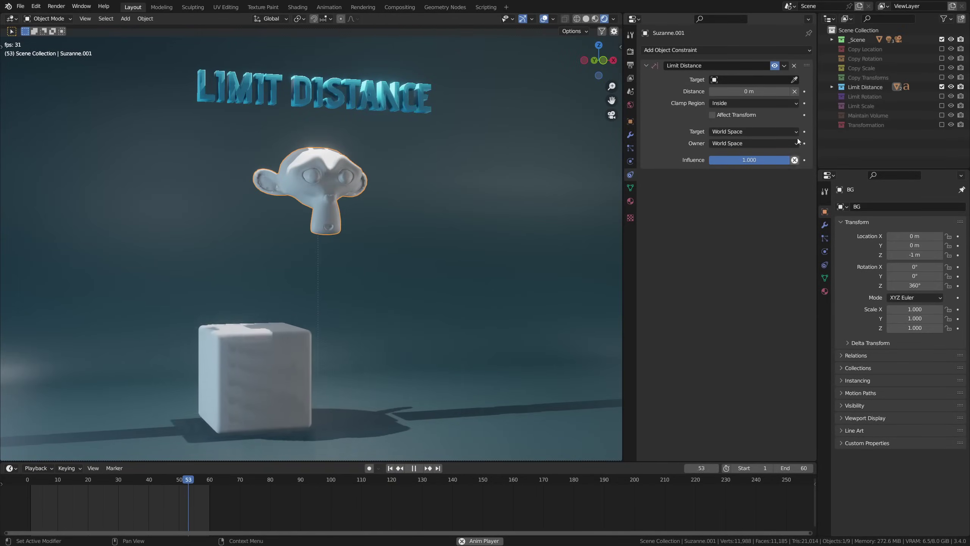
- Target Suzanne's Limit Distance at cube.001 with Distance 1.4 m and Influence 0.633
{"action": "left_click", "coordinate": [794, 80]}
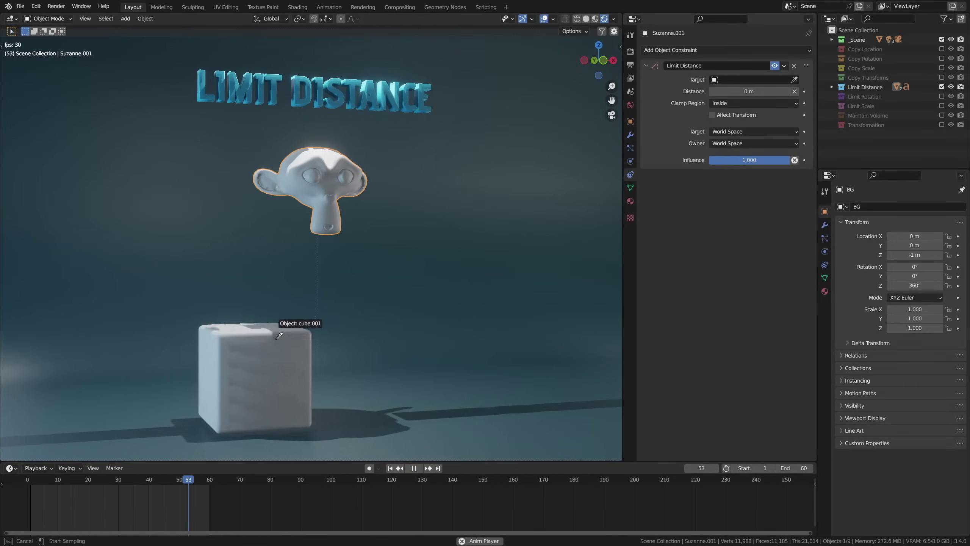
{"action": "left_click", "coordinate": [266, 354]}
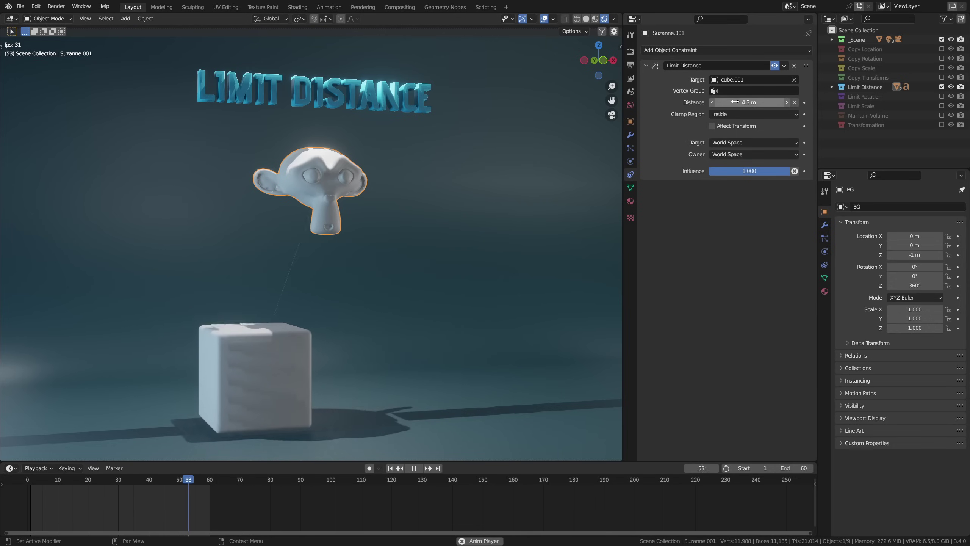
{"action": "left_click_drag", "start_coordinate": [743, 104], "coordinate": [713, 103]}
{"action": "left_click_drag", "start_coordinate": [782, 171], "coordinate": [753, 171]}
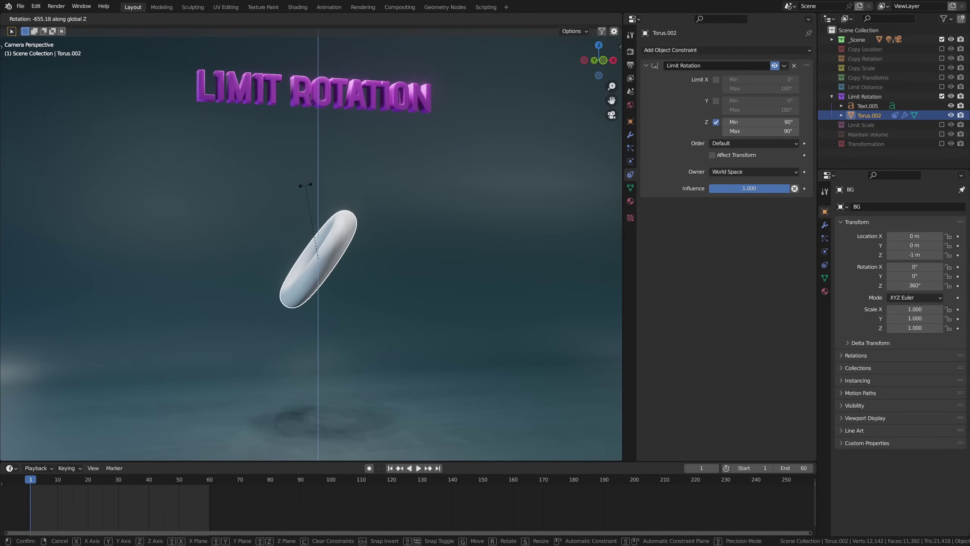
- Confirm the torus rotation, swap Limit Z for Limit Y, and test-rotate around Y
{"action": "left_click", "coordinate": [375, 286]}
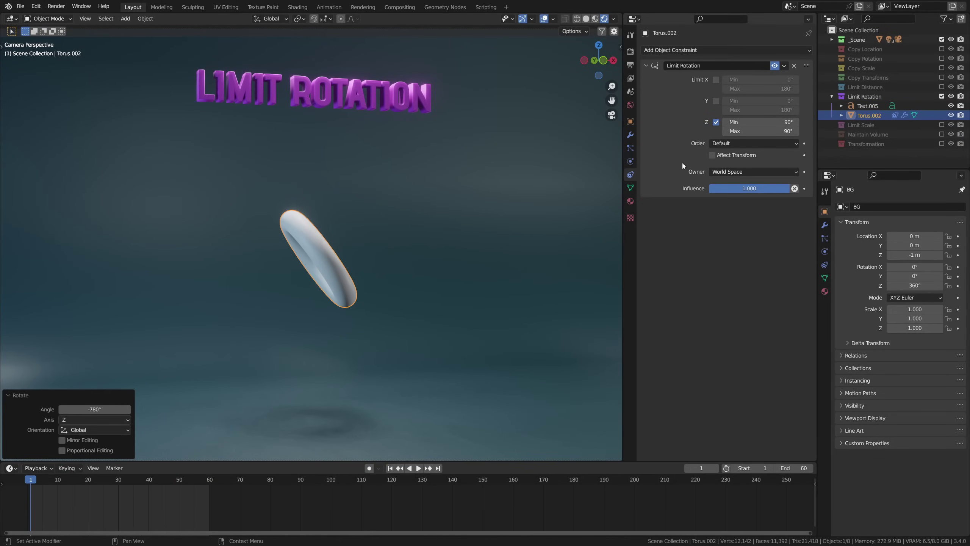
{"action": "left_click", "coordinate": [716, 123]}
{"action": "left_click", "coordinate": [716, 101]}
{"action": "key", "text": "r"}
{"action": "key", "text": "y"}
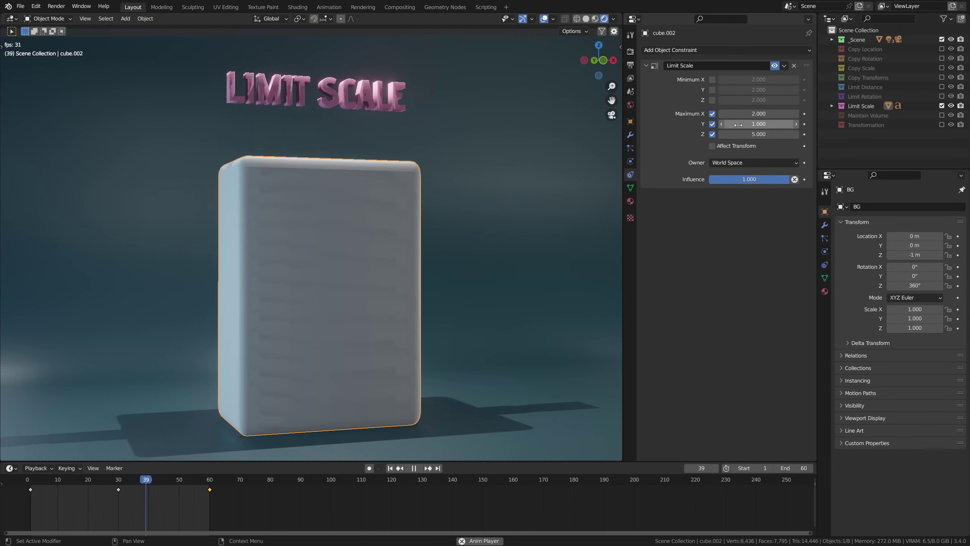
- Lower the Limit Scale constraint's Maximum X to -0.500, flattening the cube into a thin slab
{"action": "left_click_drag", "start_coordinate": [748, 113], "coordinate": [776, 114]}
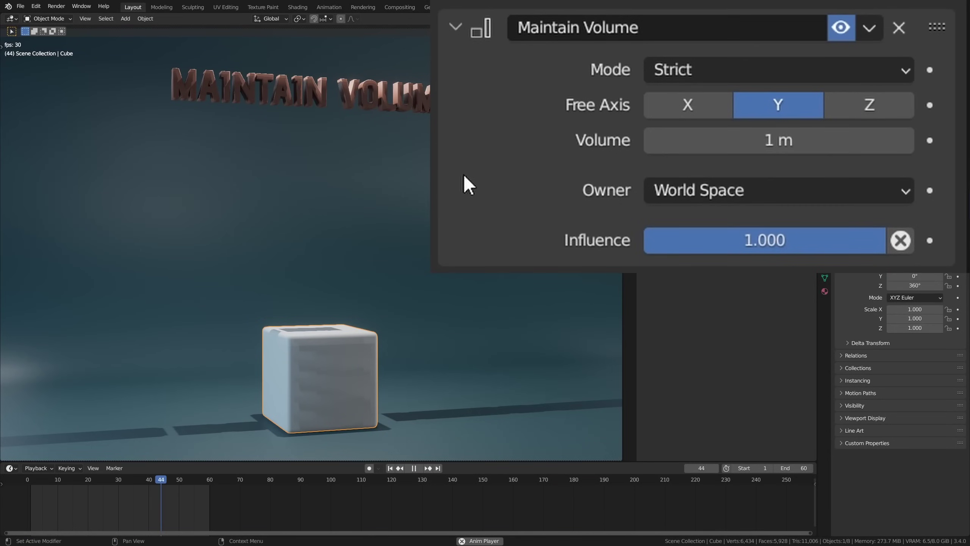
- Raise the Maintain Volume to about 5 m and switch the free axis from X to Z
{"action": "left_click_drag", "start_coordinate": [700, 138], "coordinate": [775, 139]}
{"action": "left_click", "coordinate": [714, 109]}
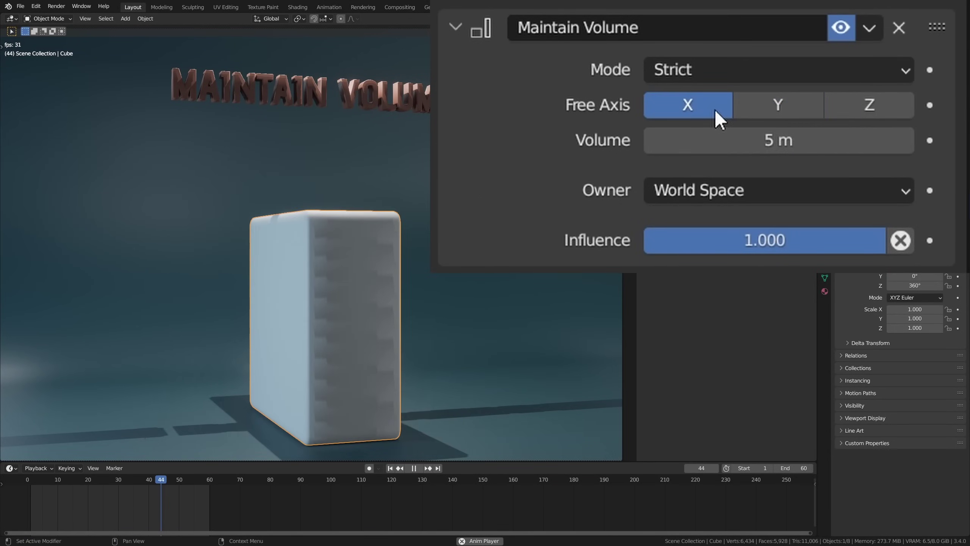
{"action": "left_click", "coordinate": [866, 108]}
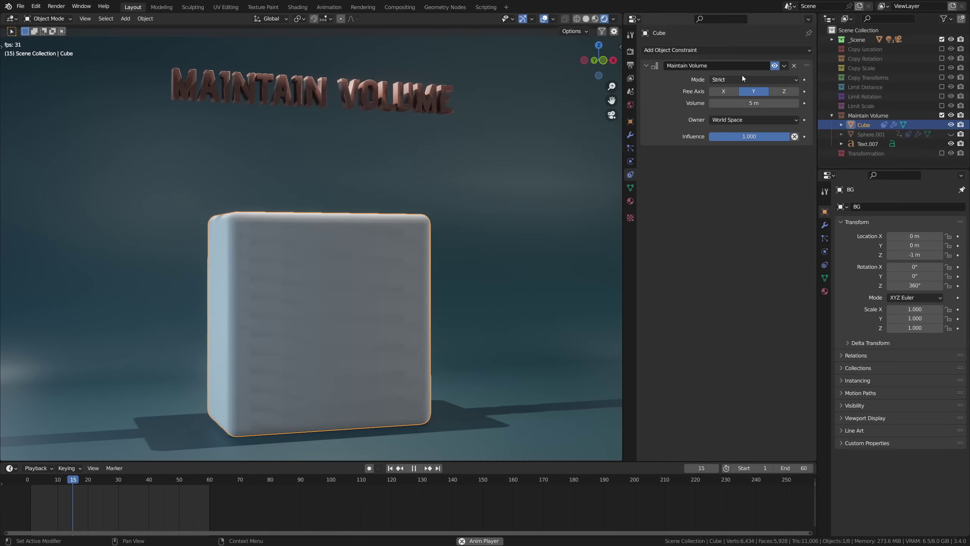
{"action": "left_click", "coordinate": [742, 79]}
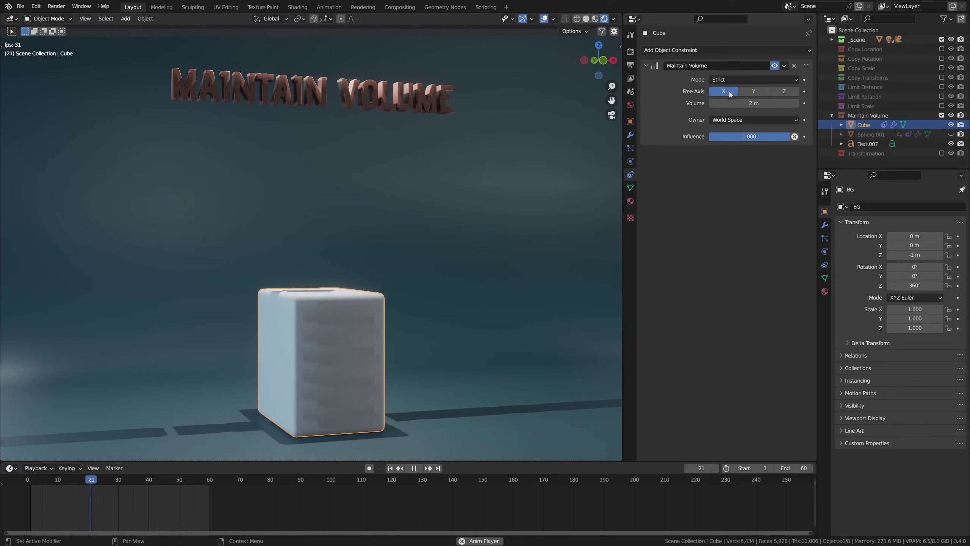
- Switch the Maintain Volume free axis to Z, then back to Y
{"action": "left_click", "coordinate": [781, 92]}
{"action": "left_click", "coordinate": [748, 93]}
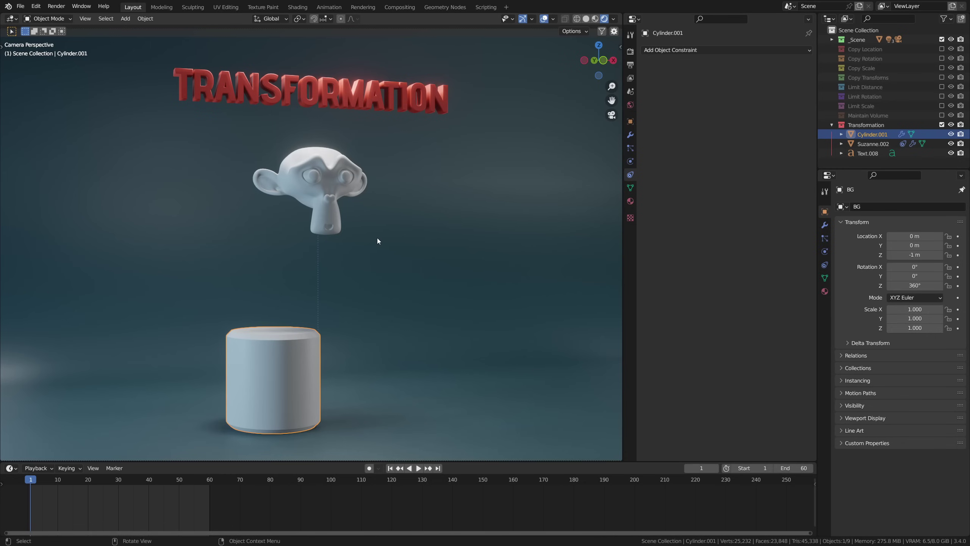
- Start moving the cylinder, locked to the X axis
{"action": "key", "text": "g"}
{"action": "key", "text": "x"}
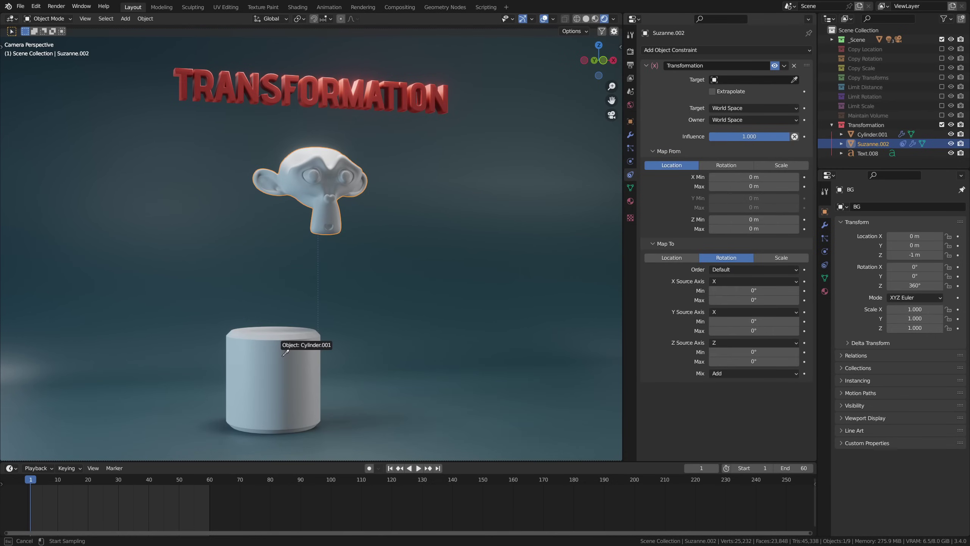
- Target Cylinder.001 and set the Map From X location range to -1 m through 1 m
{"action": "left_click", "coordinate": [286, 352]}
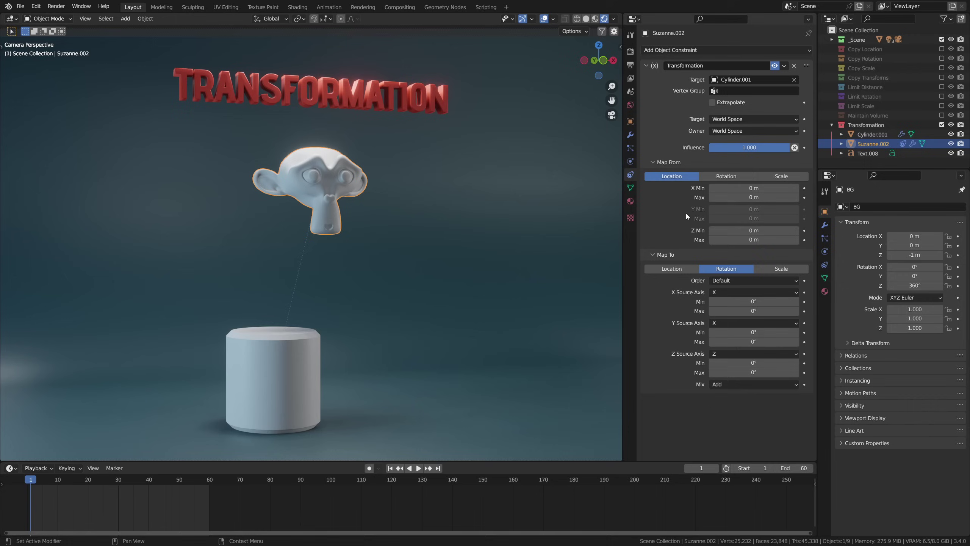
{"action": "left_click", "coordinate": [737, 188]}
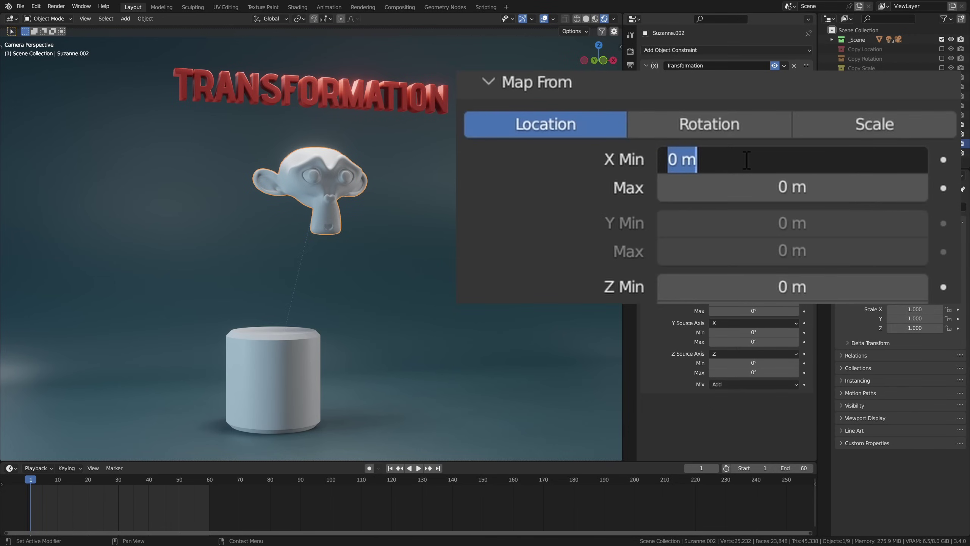
{"action": "type", "text": "-1"}
{"action": "key", "text": "Return"}
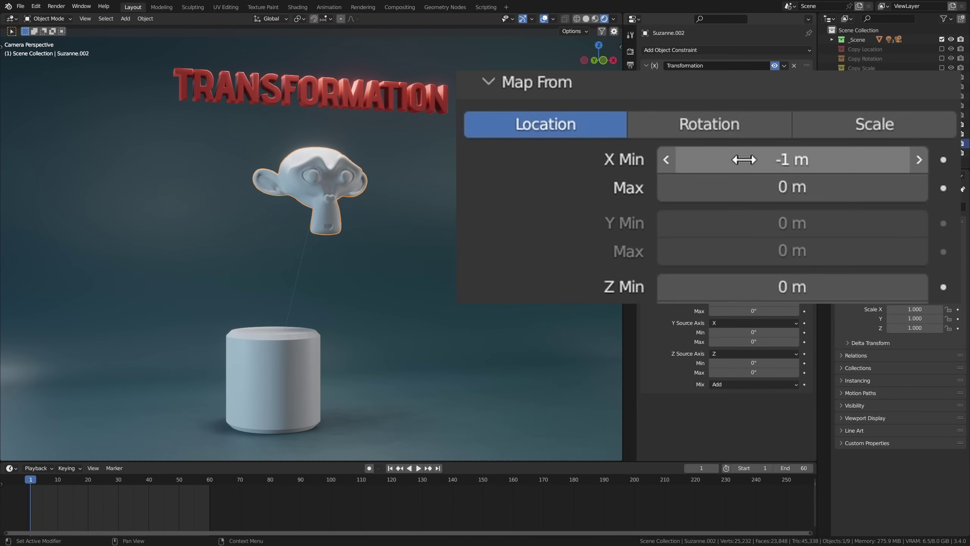
{"action": "left_click", "coordinate": [763, 186]}
{"action": "type", "text": "1"}
{"action": "key", "text": "Return"}
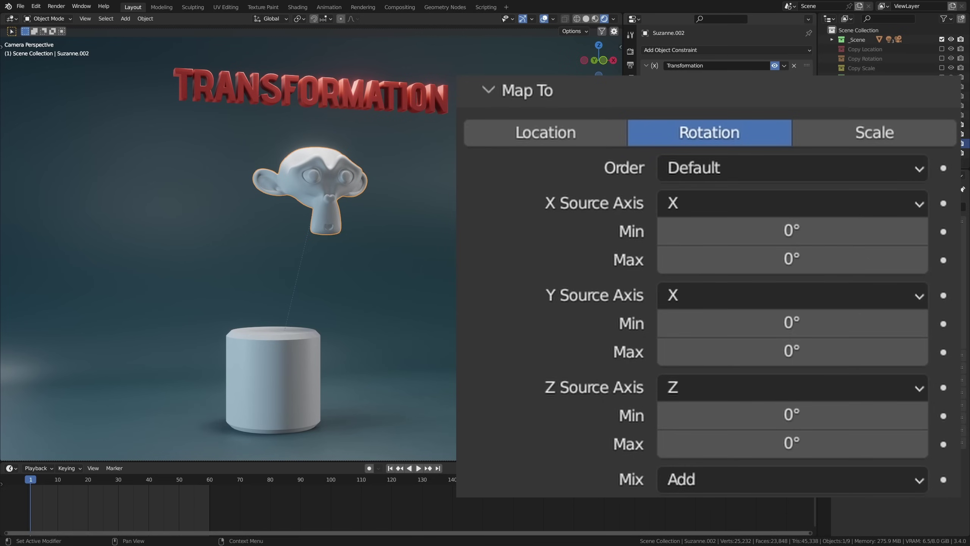
- Set the Map To X rotation maximum to 180° and select the cylinder
{"action": "left_click", "coordinate": [762, 255]}
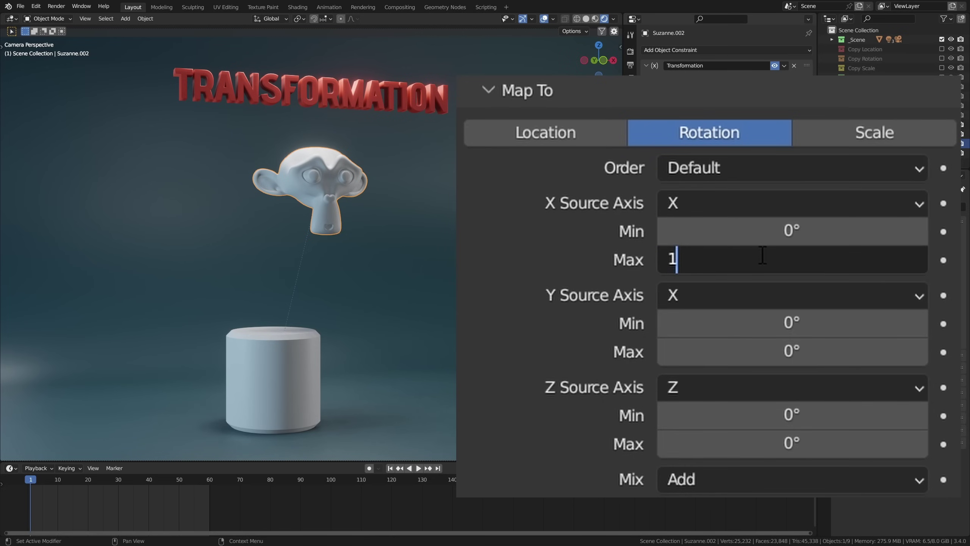
{"action": "key", "text": "Return"}
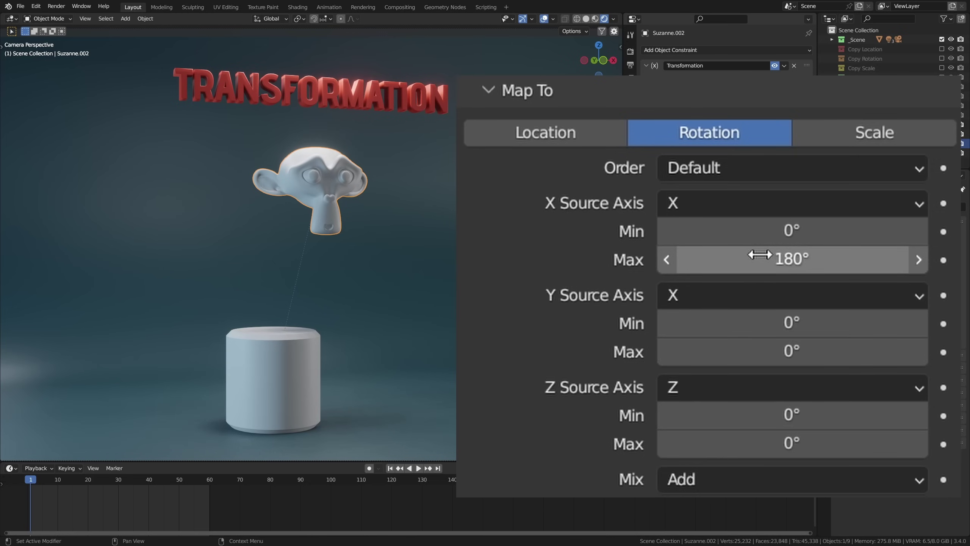
{"action": "left_click", "coordinate": [306, 377]}
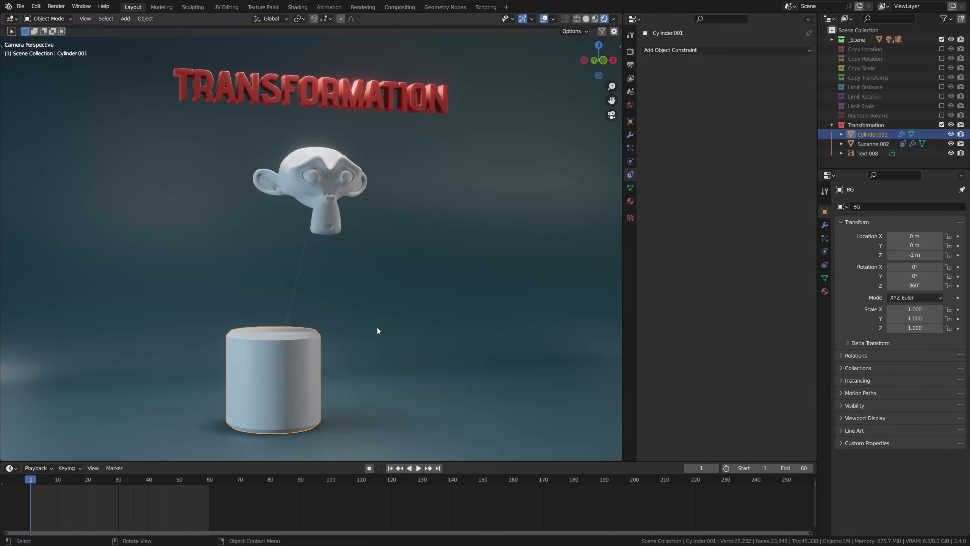
- Move the cylinder along X so Suzanne rotates with it
{"action": "key", "text": "g"}
{"action": "key", "text": "x"}
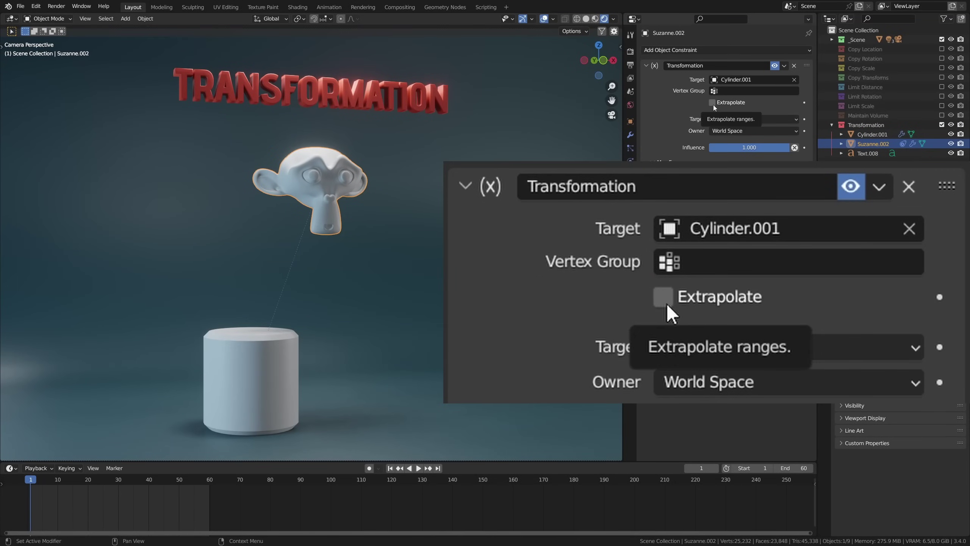
- Enable Extrapolate, then move the cylinder along X to test the rotation past the range
{"action": "left_click", "coordinate": [713, 103]}
{"action": "left_click", "coordinate": [262, 388]}
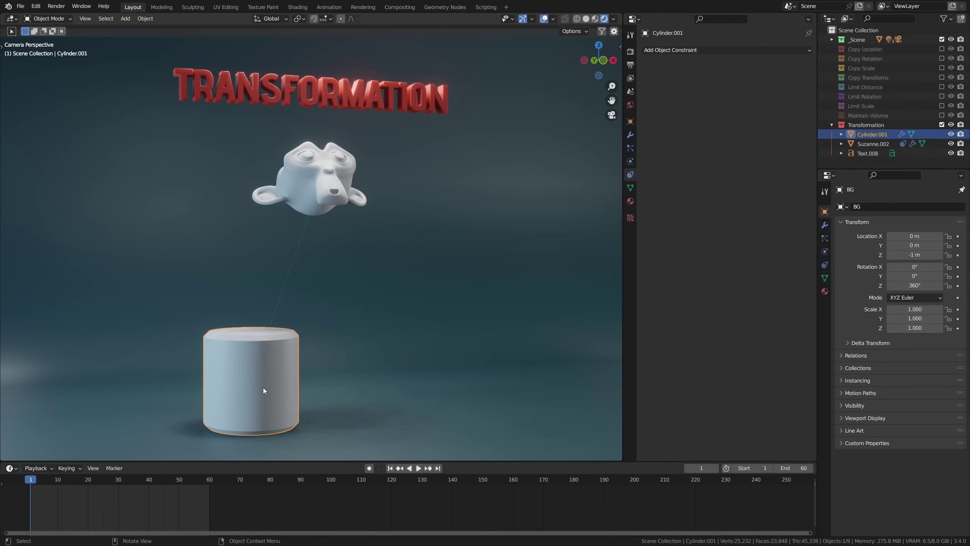
{"action": "key", "text": "g"}
{"action": "key", "text": "x"}
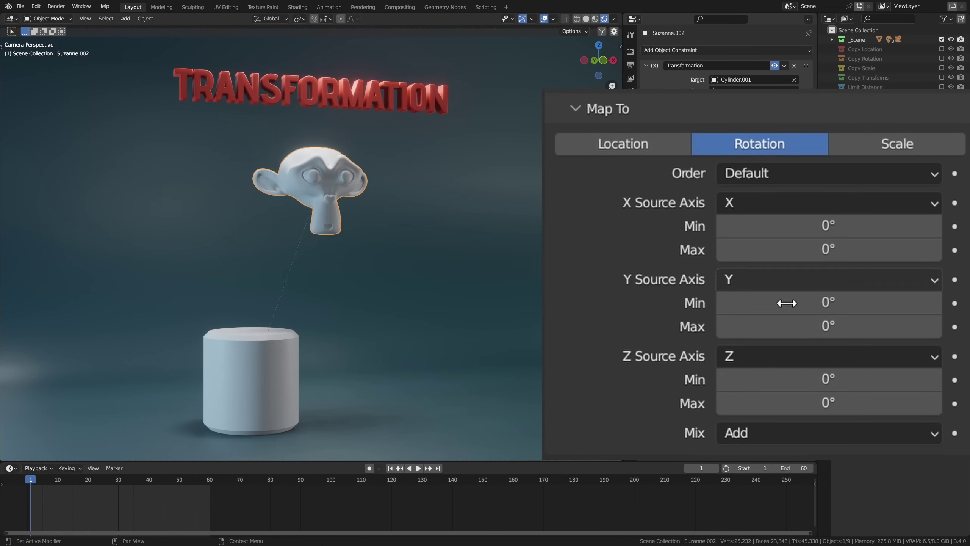
- Set the Y rotation maximum to 180°, move the cylinder along X, and reselect Suzanne
{"action": "left_click_drag", "start_coordinate": [792, 326], "coordinate": [821, 327]}
{"action": "left_click", "coordinate": [794, 329]}
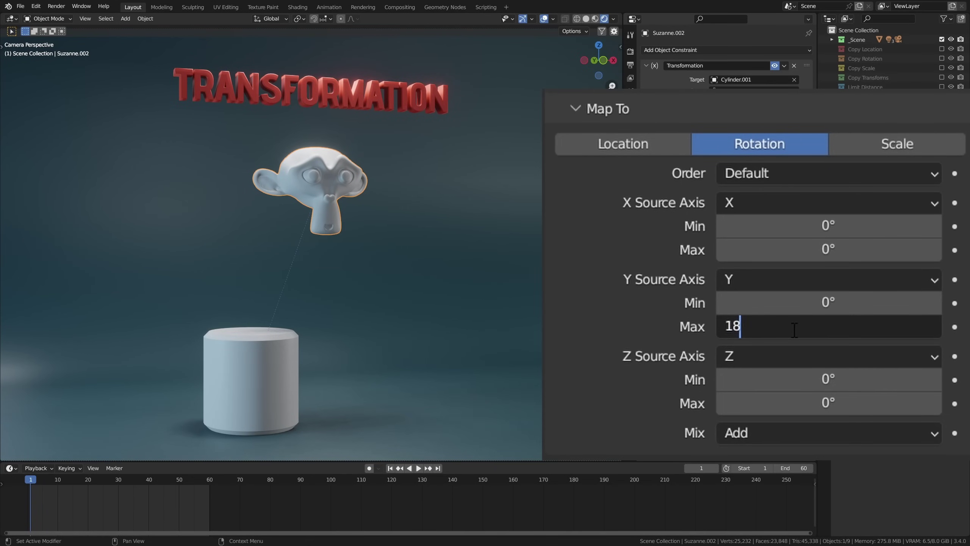
{"action": "left_click", "coordinate": [264, 368]}
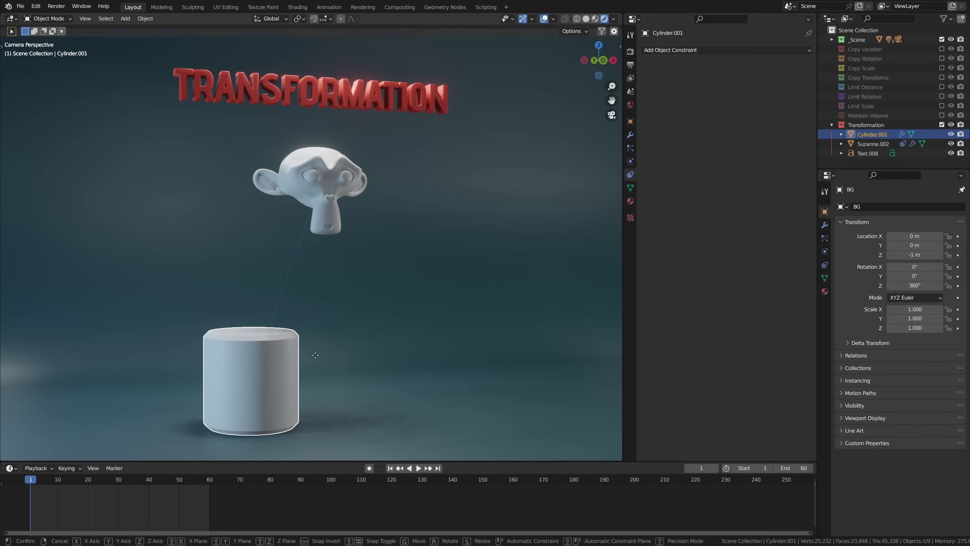
{"action": "key", "text": "g"}
{"action": "key", "text": "x"}
{"action": "left_click", "coordinate": [324, 343]}
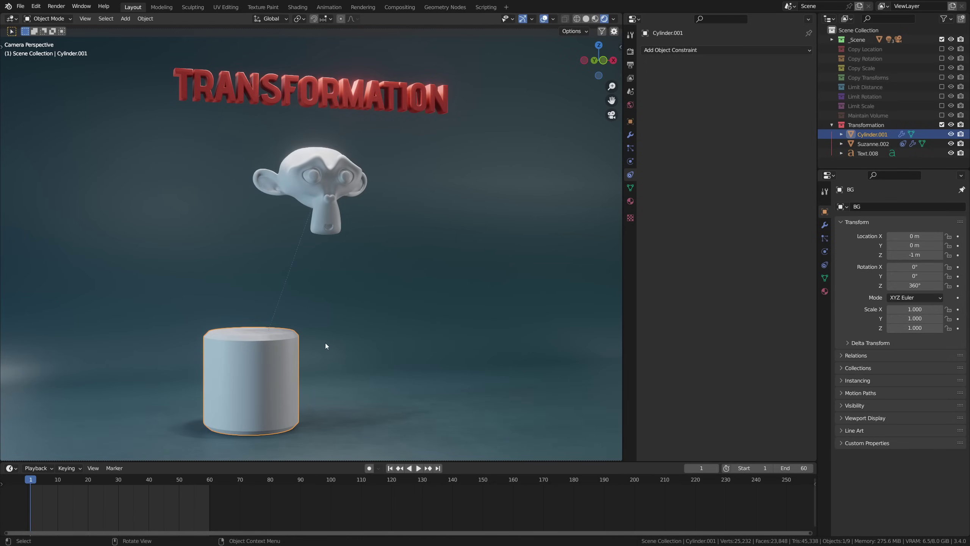
{"action": "left_click", "coordinate": [330, 188]}
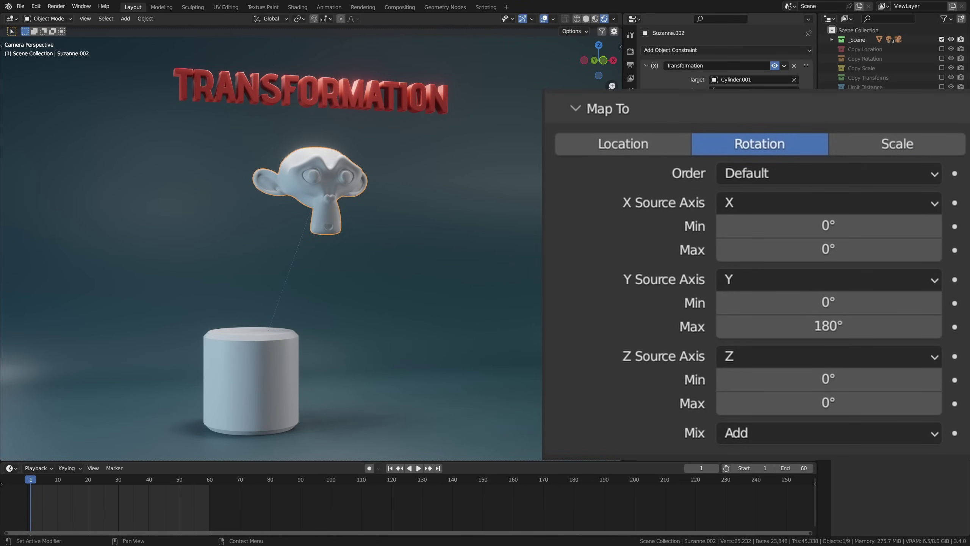
- Drive Y rotation from the X source axis, then move the cylinder along X again to test
{"action": "left_click", "coordinate": [748, 284]}
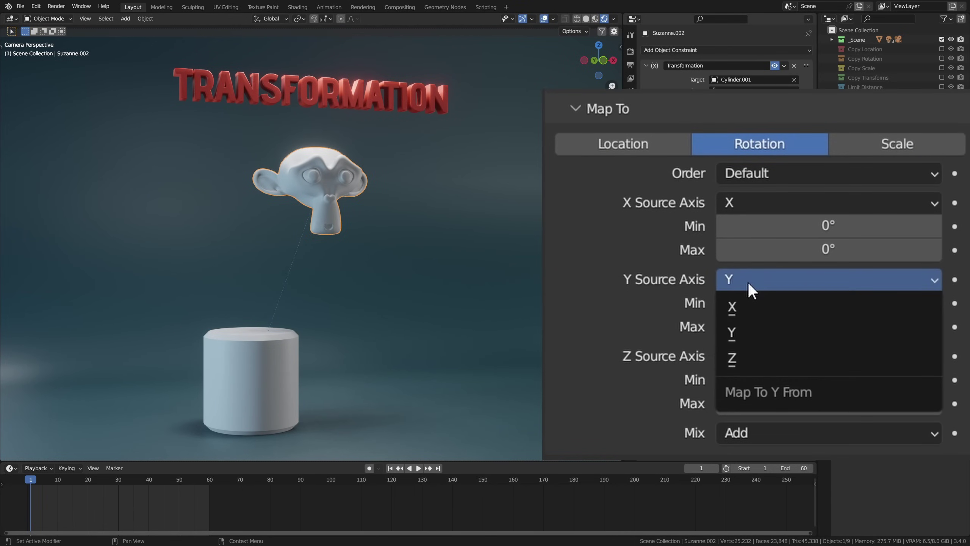
{"action": "left_click", "coordinate": [750, 312]}
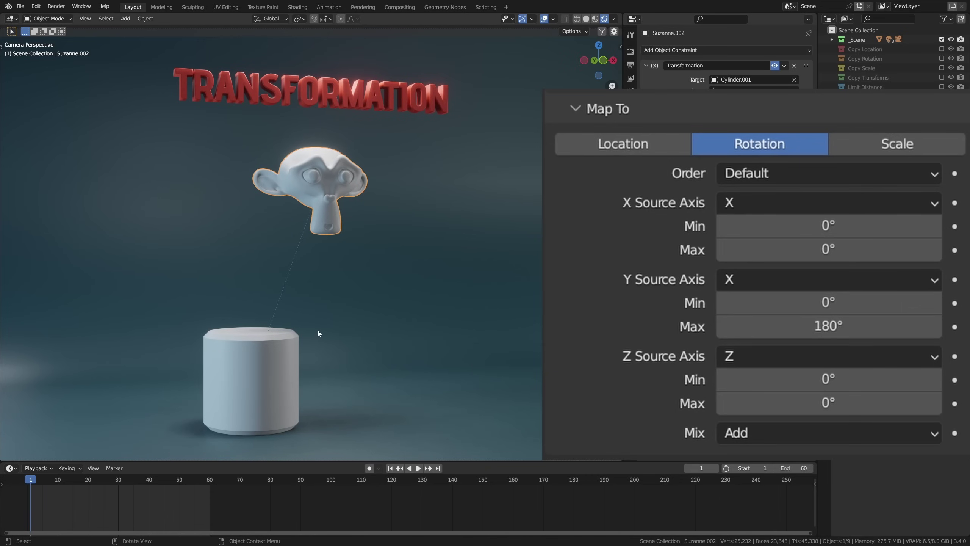
{"action": "key", "text": "x"}
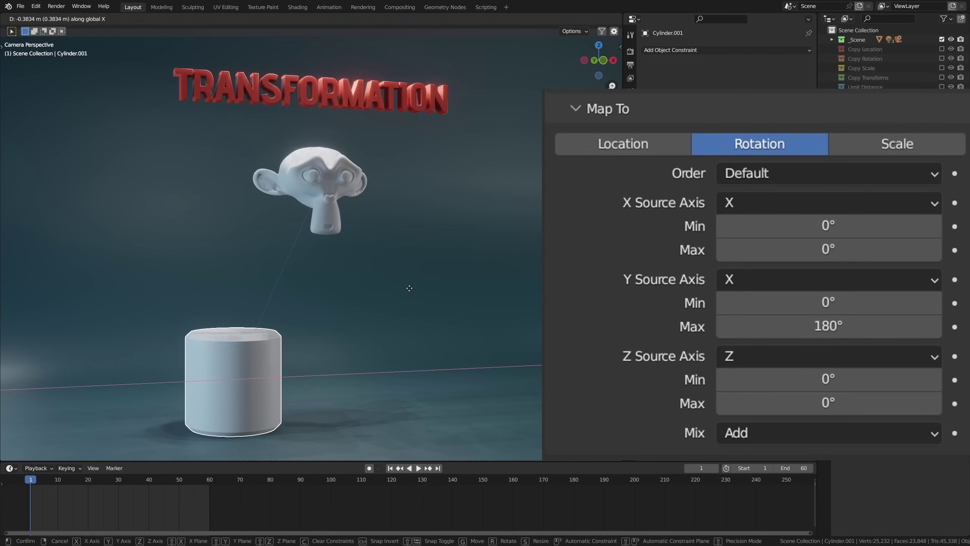
{"action": "left_click", "coordinate": [410, 291]}
{"action": "left_click", "coordinate": [296, 165]}
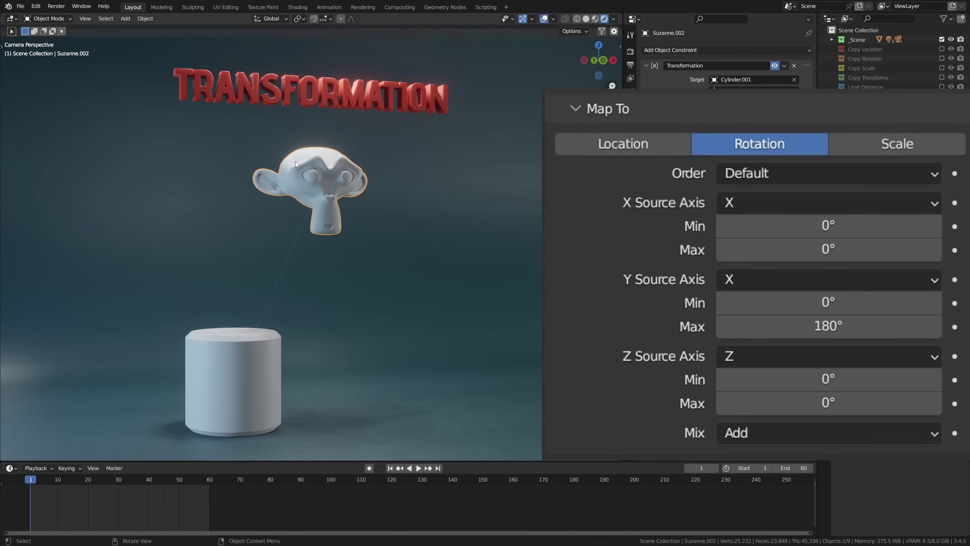